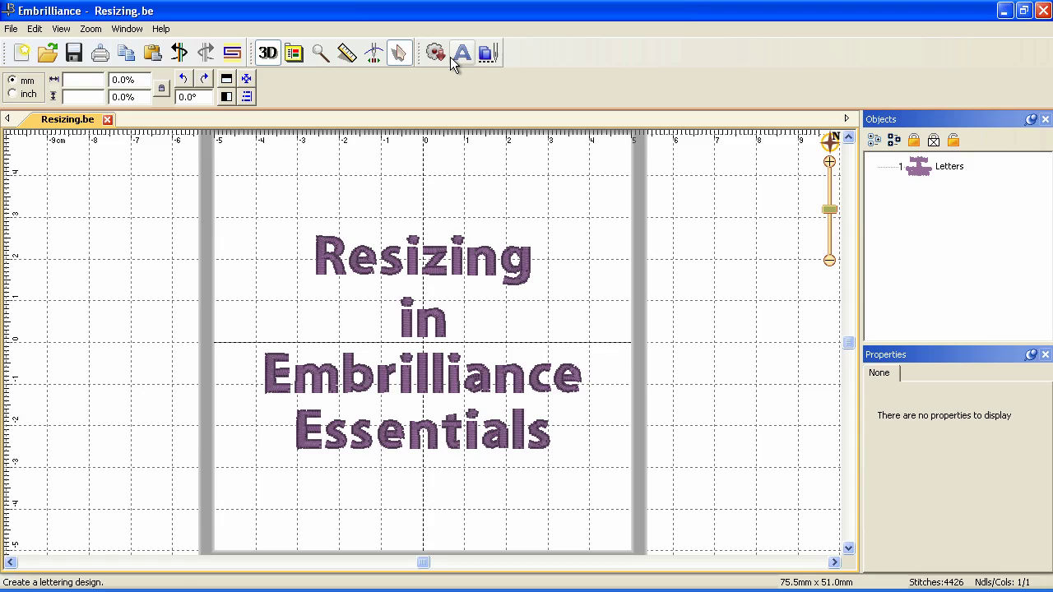
- Start a new document and merge the pink mouse design lgs00301.PES into it
left_click(22, 54)
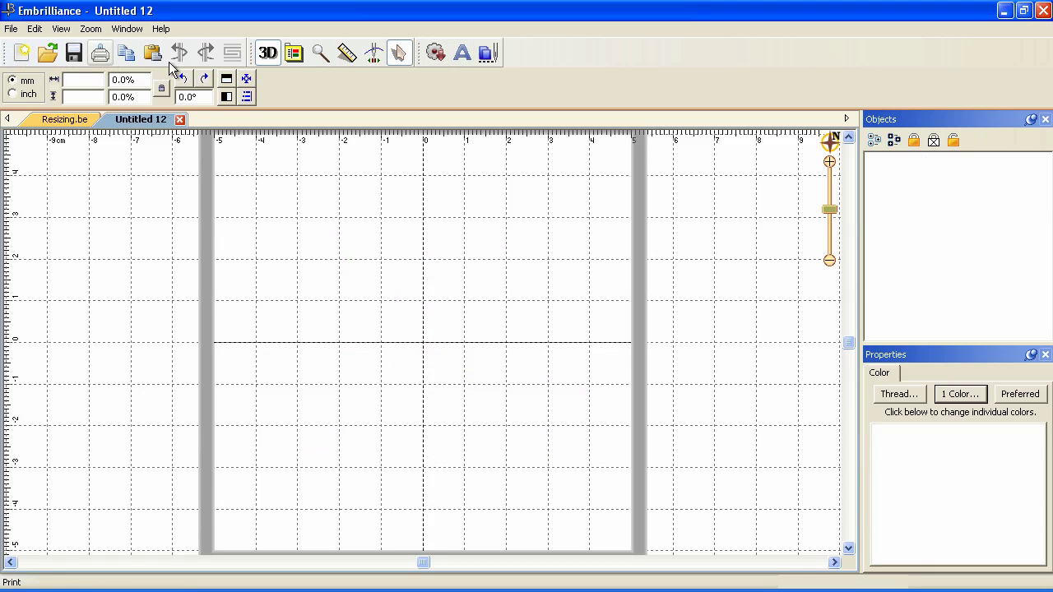
left_click(487, 55)
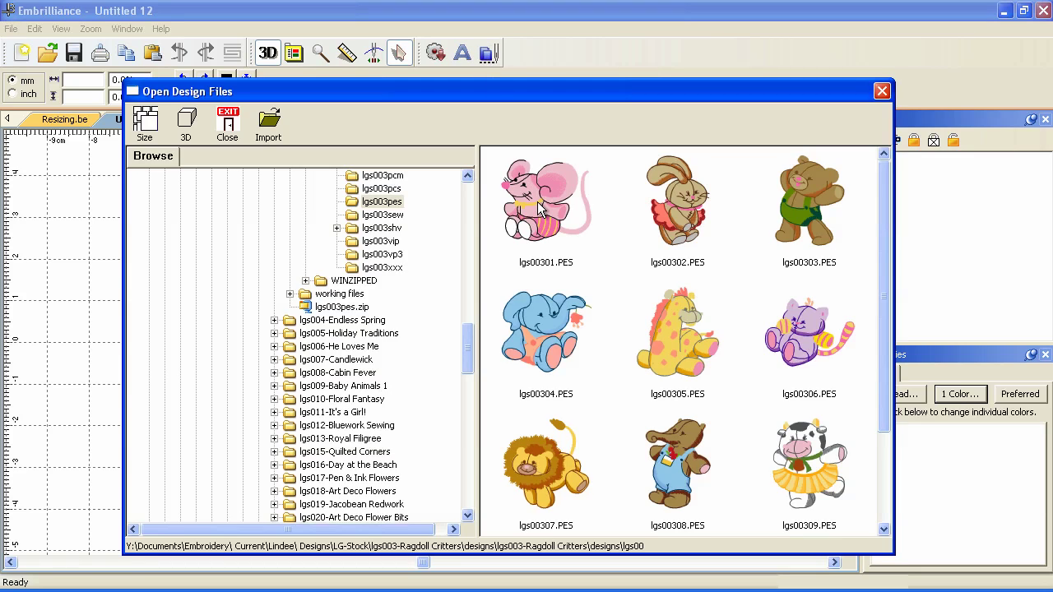
left_click(537, 201)
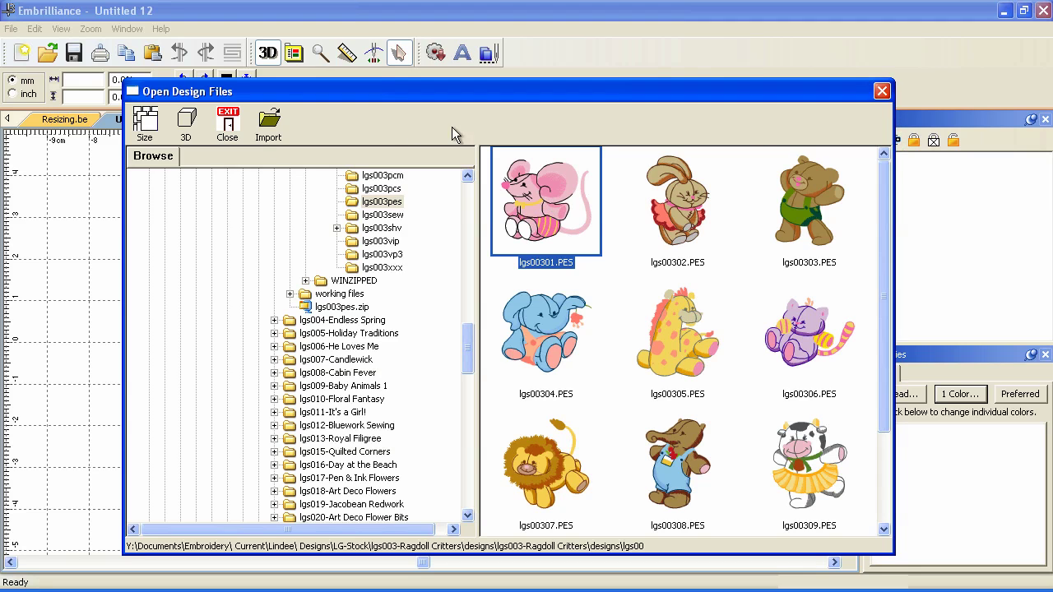
left_click(274, 132)
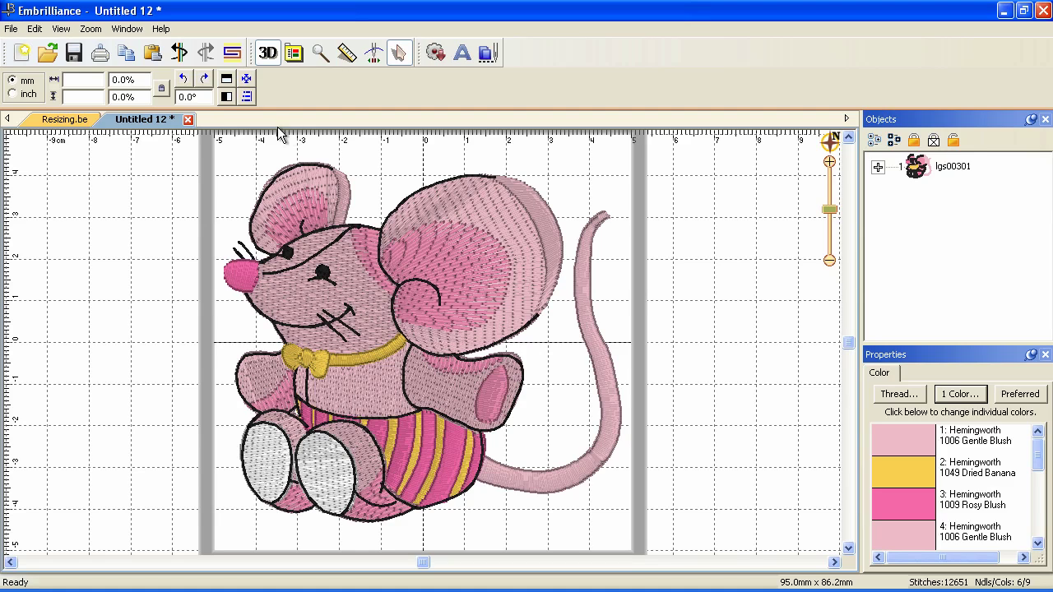
- Shrink the mouse from its corner, then stretch height and narrow width to about 70.9 x 86.6 mm
left_click(375, 277)
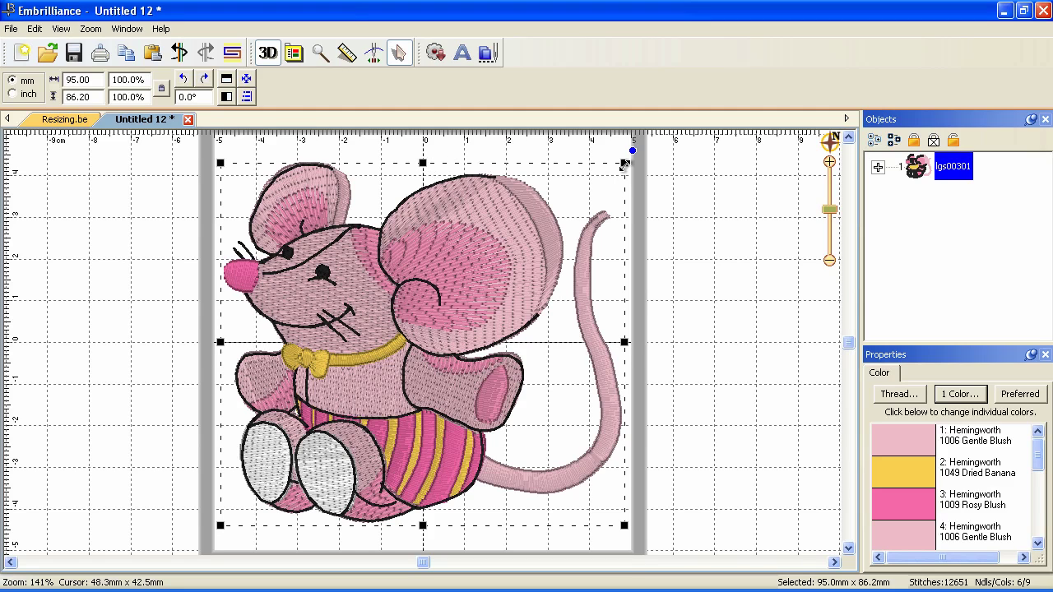
left_click_drag(624, 164, 653, 198)
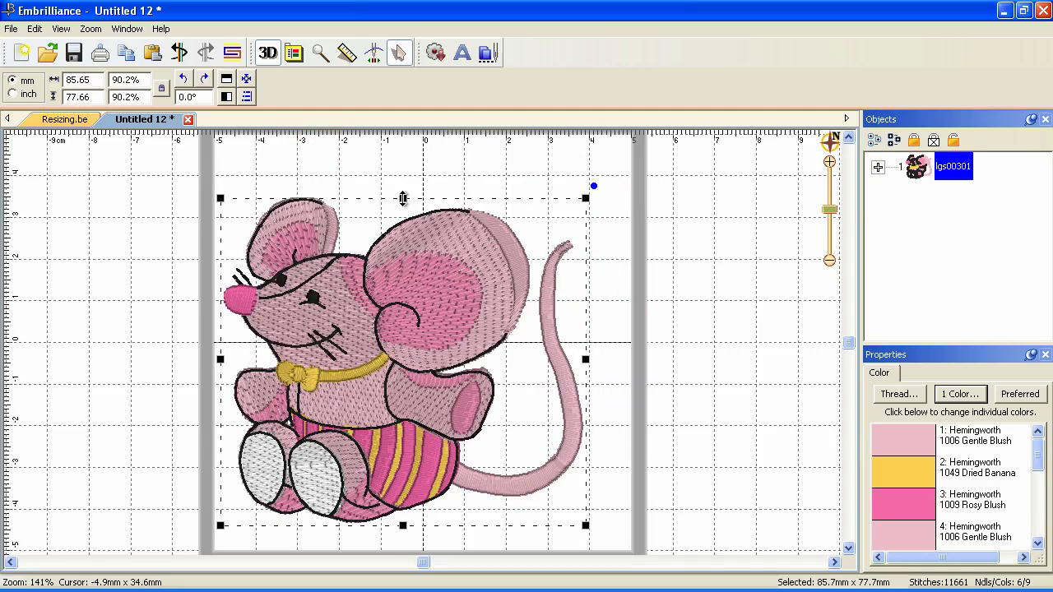
left_click_drag(403, 199, 407, 160)
left_click_drag(590, 344, 525, 338)
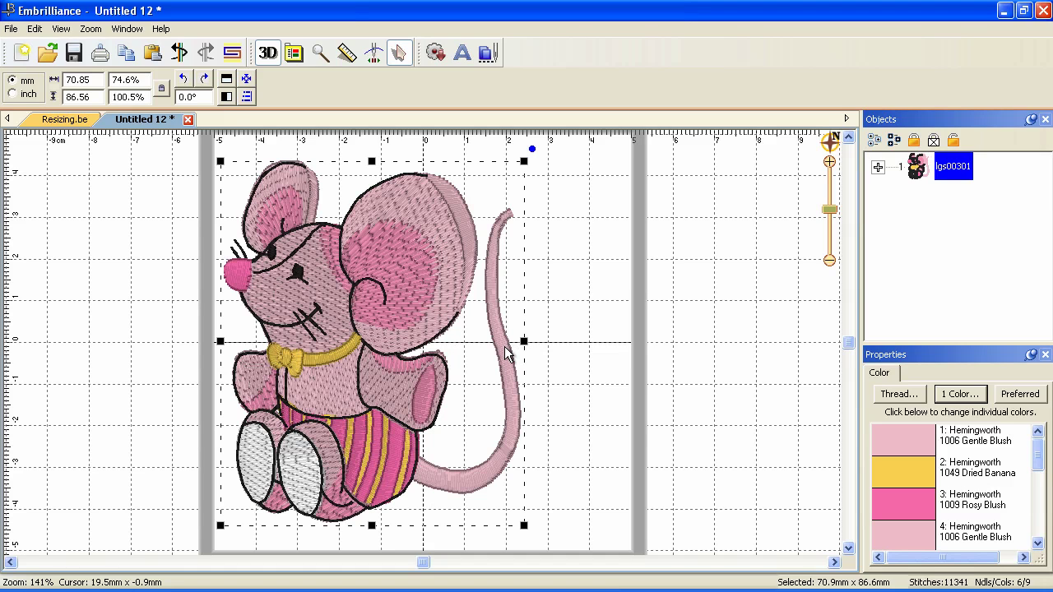
- Reset the mouse to 100% width and height (95.0 x 86.2 mm), re-lock proportions, and centre it in the hoop
left_click(161, 88)
left_click_drag(143, 80, 112, 79)
type("100")
key("Tab")
key("Tab")
type("100")
key("Return")
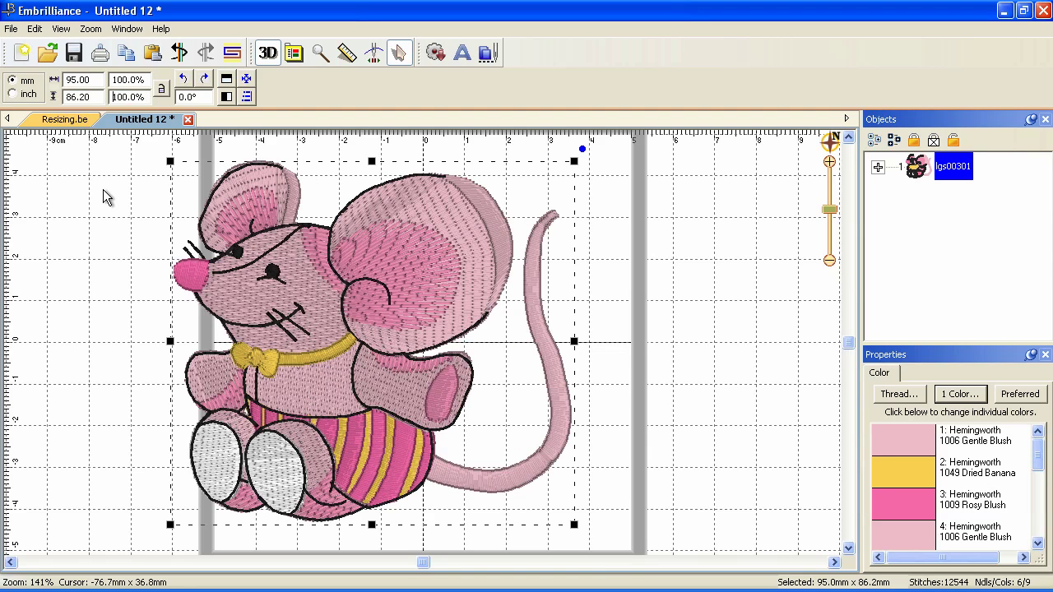
left_click(161, 88)
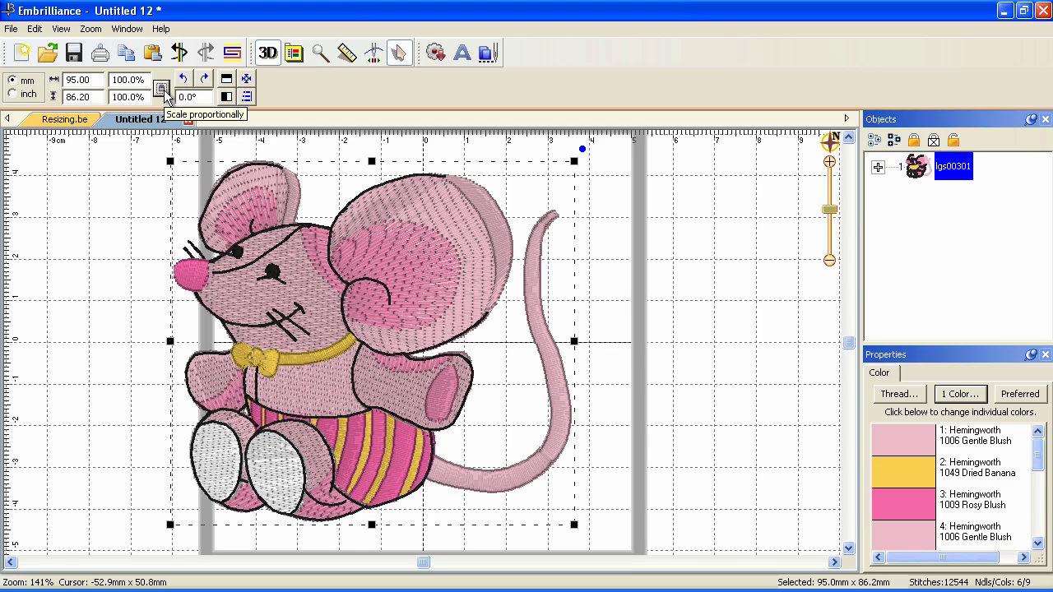
left_click(247, 79)
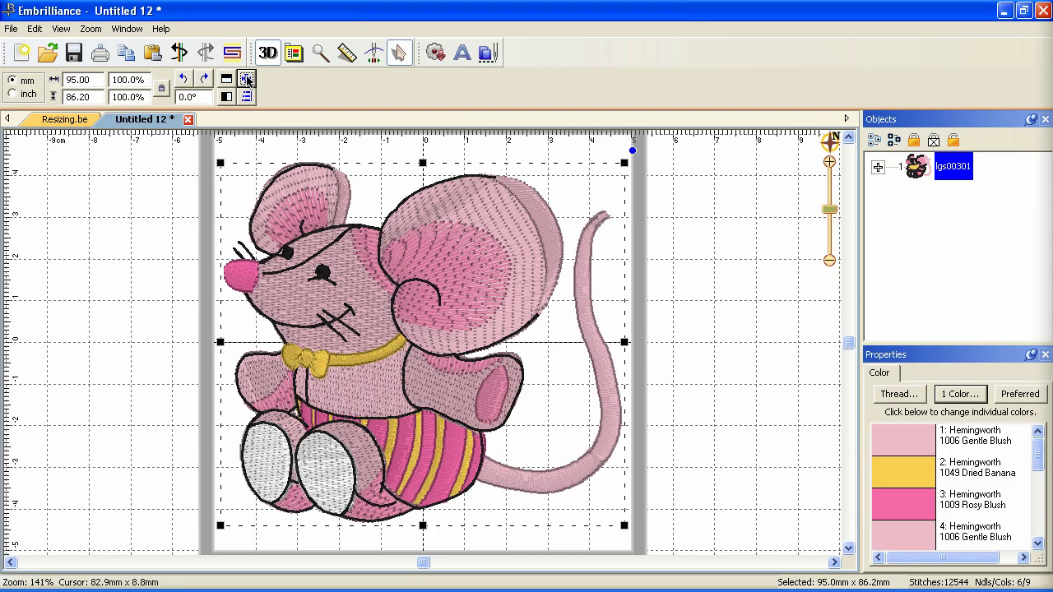
left_click(13, 95)
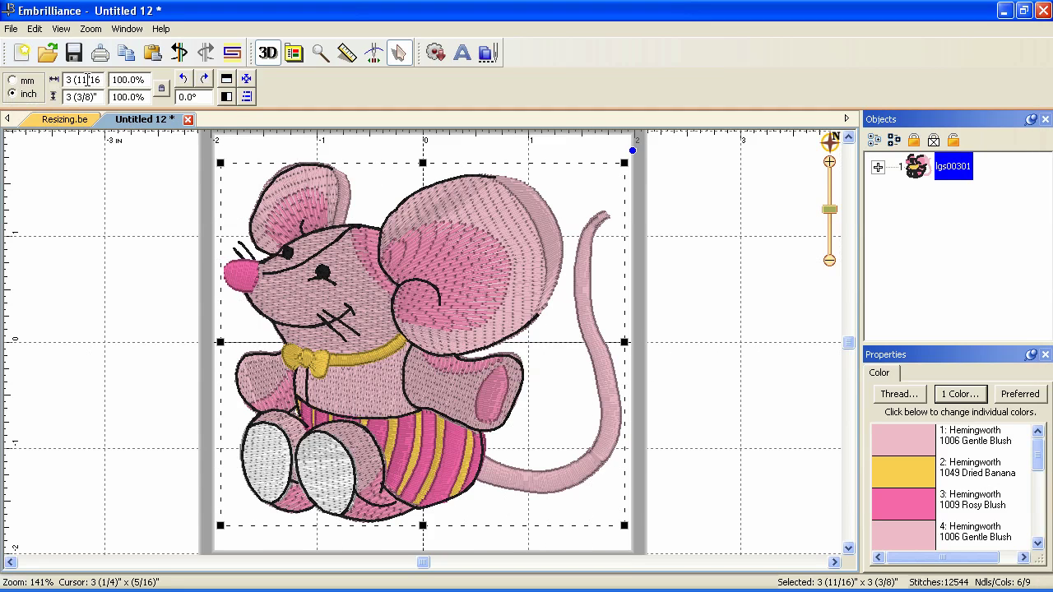
left_click_drag(67, 79, 140, 80)
type("3")
key("Return")
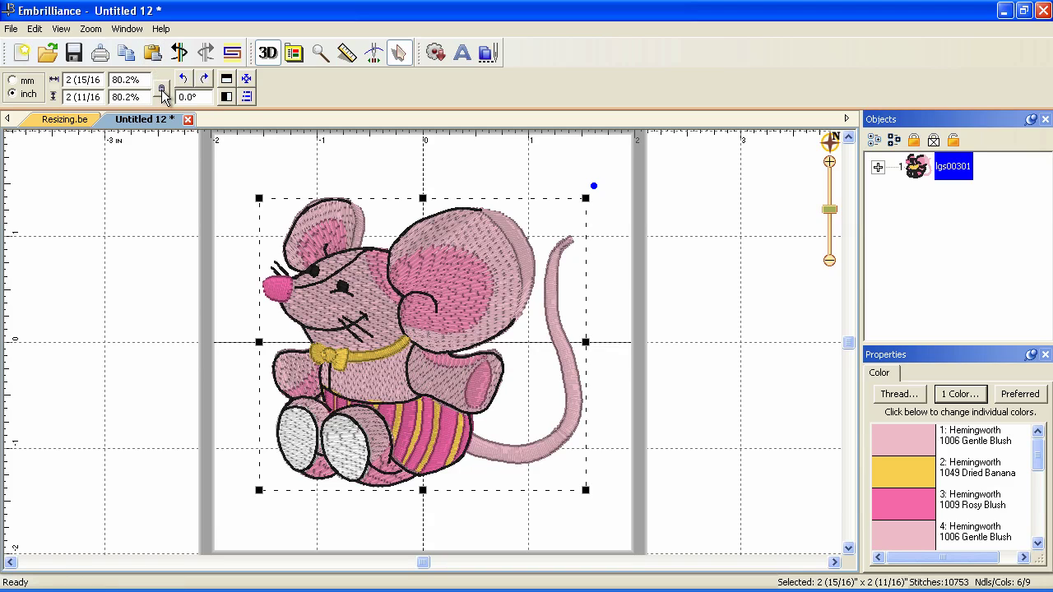
double_click(78, 96)
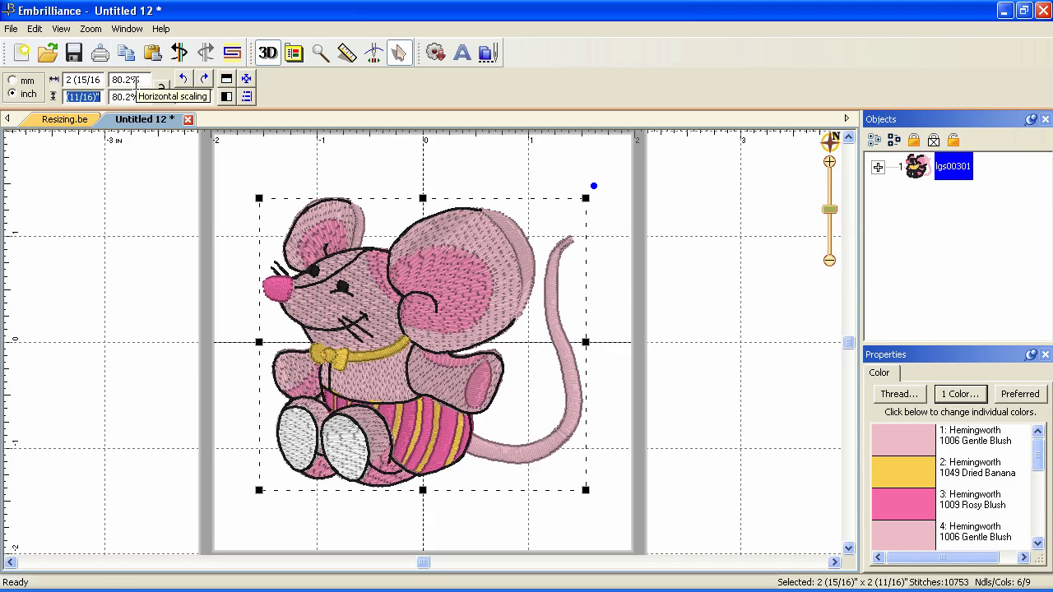
type("15/16")
key("Return")
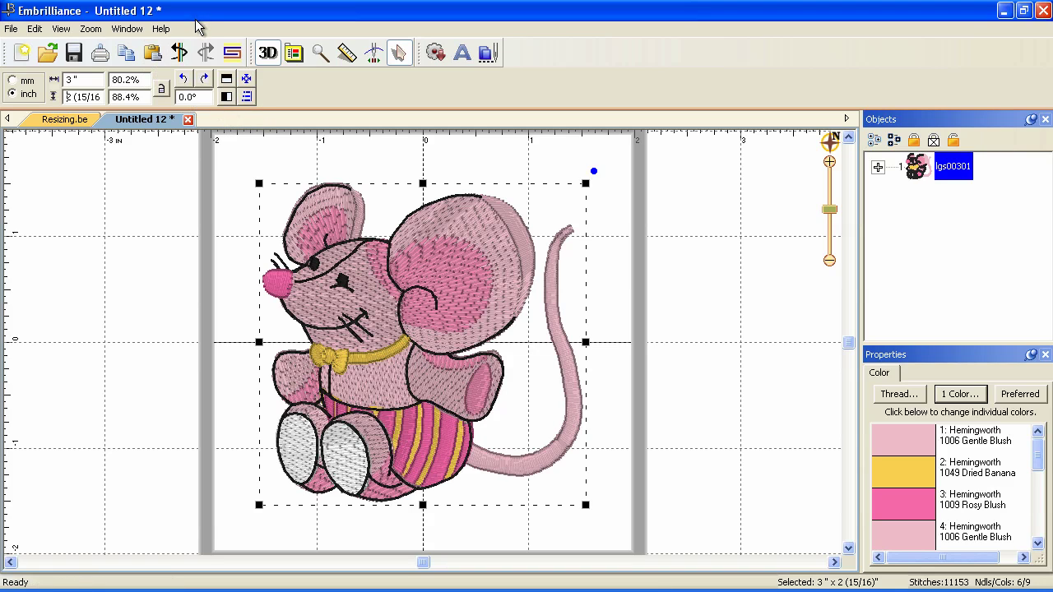
left_click(178, 53)
left_click(179, 52)
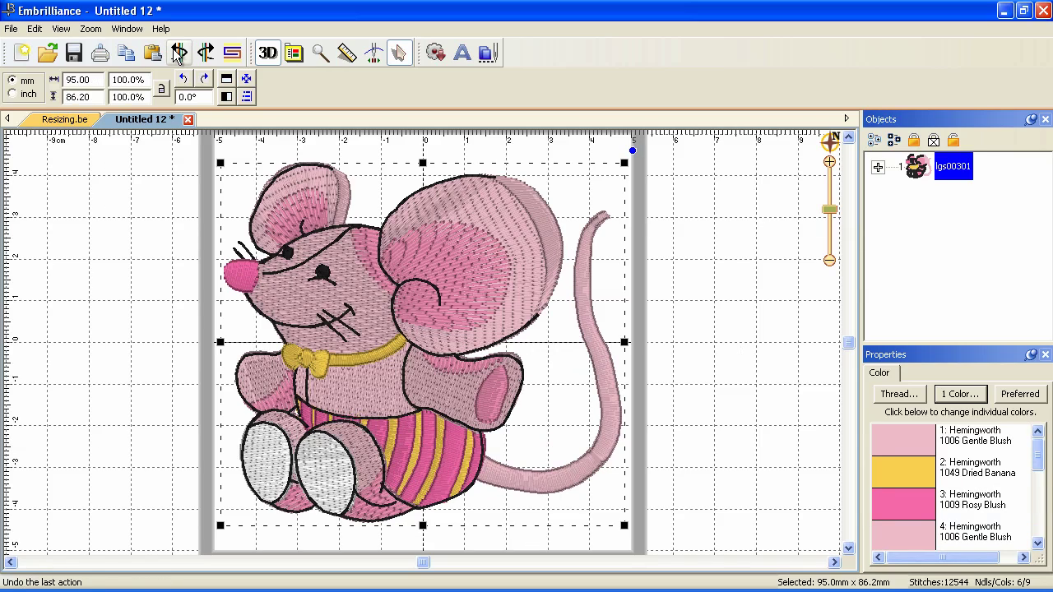
left_click(142, 80)
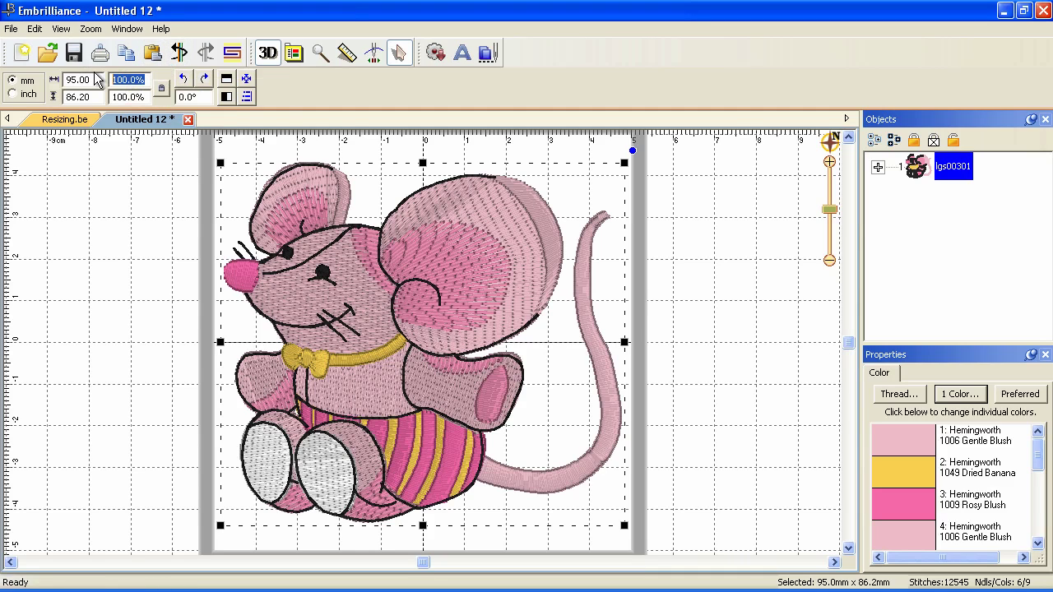
type("50")
key("Return")
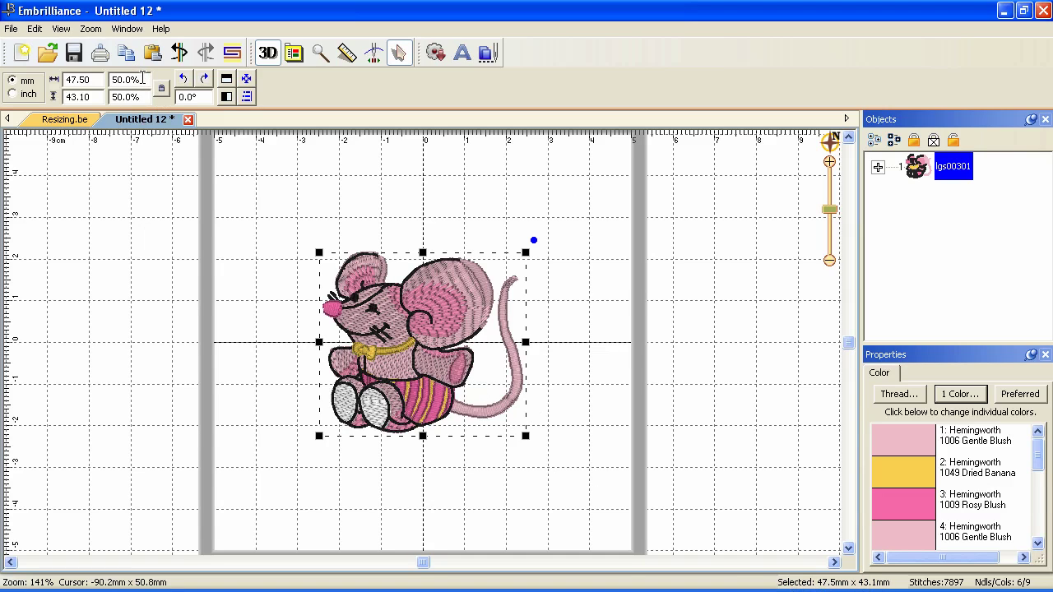
left_click_drag(144, 80, 43, 80)
type("100")
key("Return")
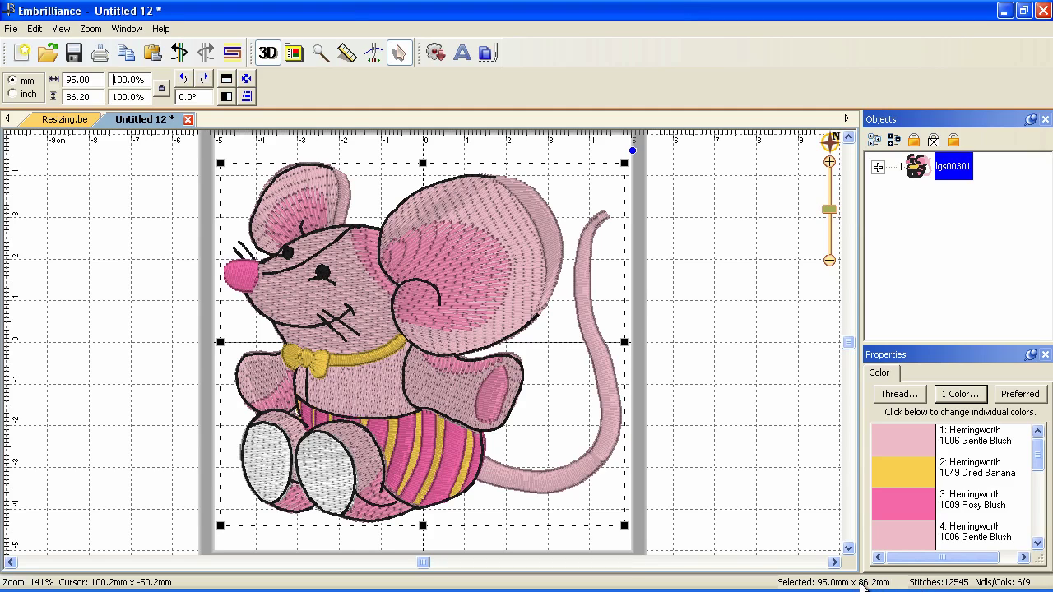
- Scale the mouse to 200% (190.0 x 172.4 mm) and zoom to fit the selected design
left_click(138, 79)
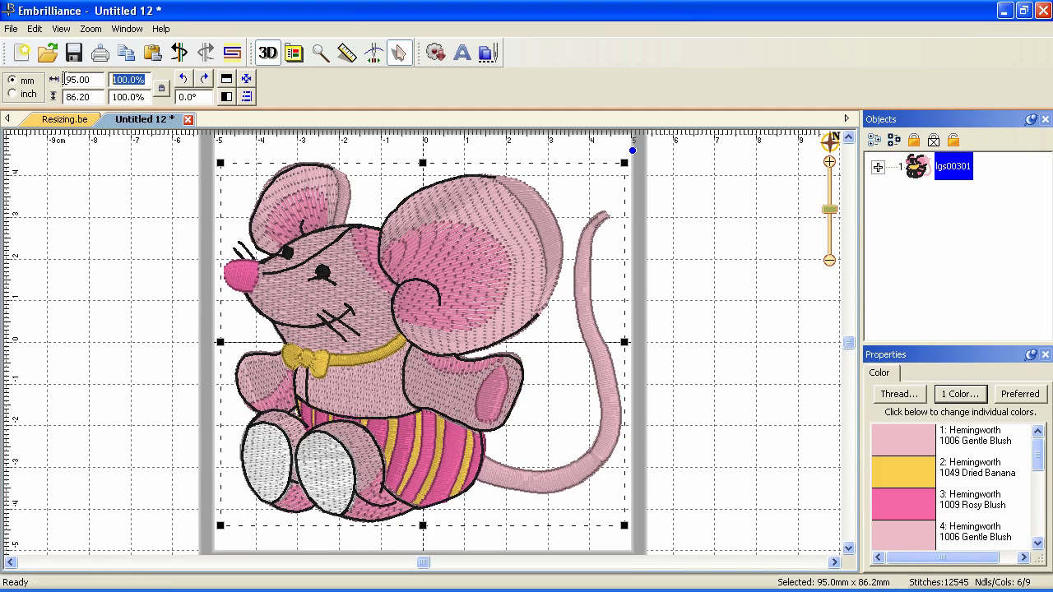
type("200")
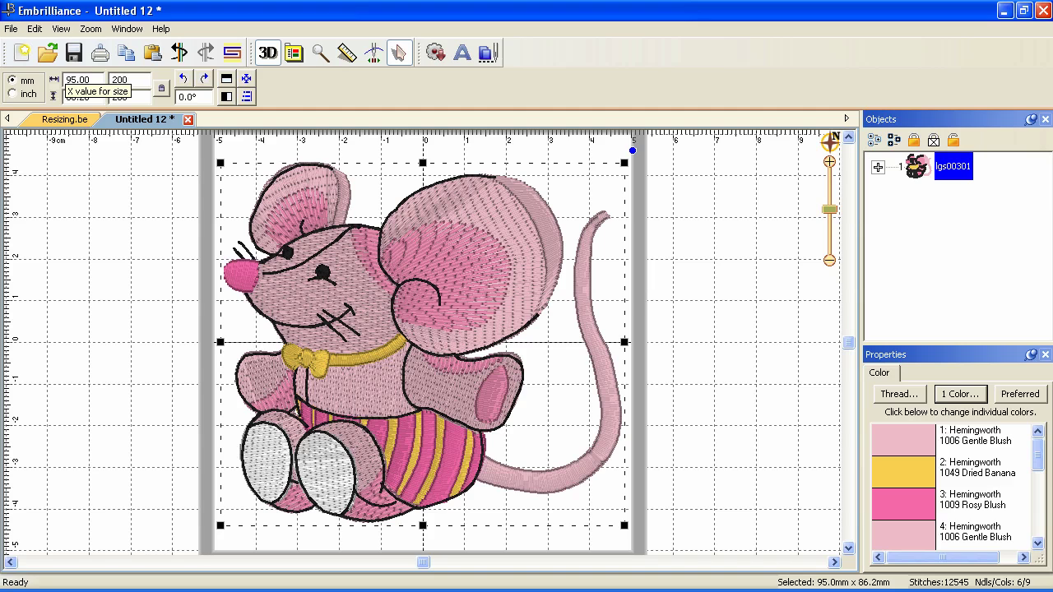
key("Return")
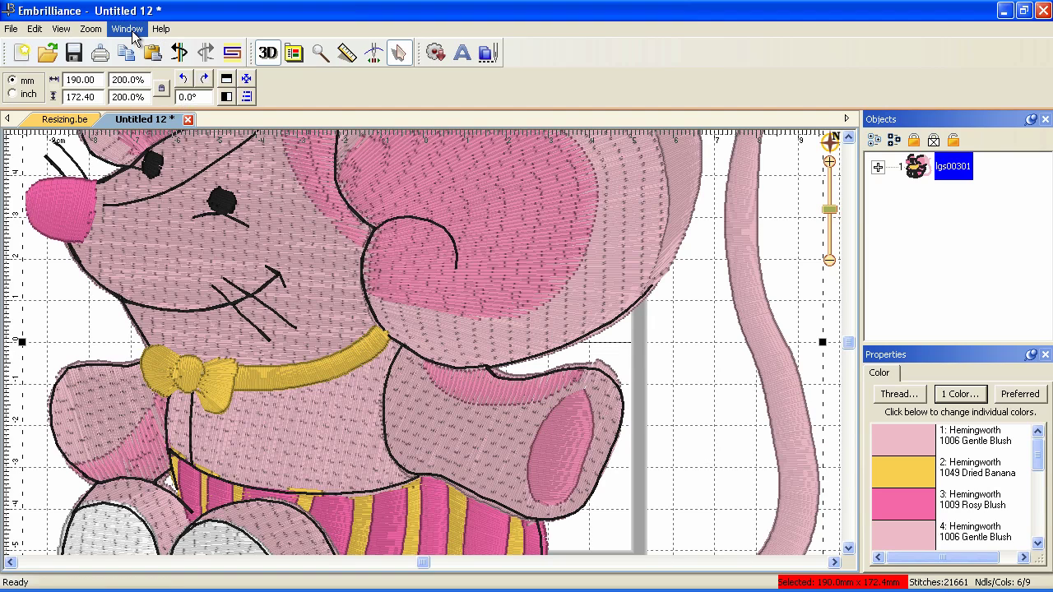
left_click(101, 31)
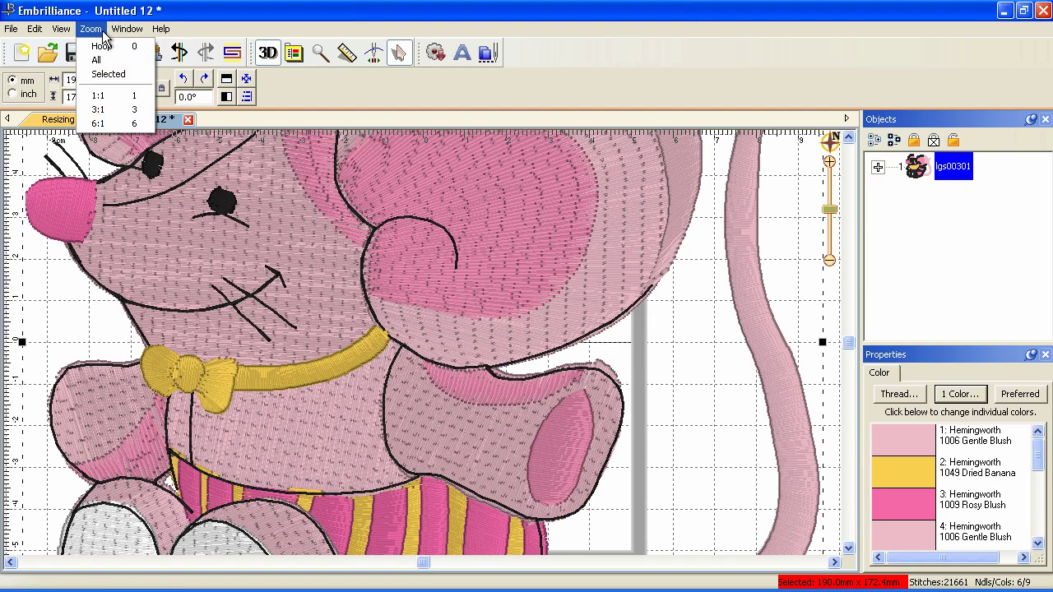
left_click(108, 74)
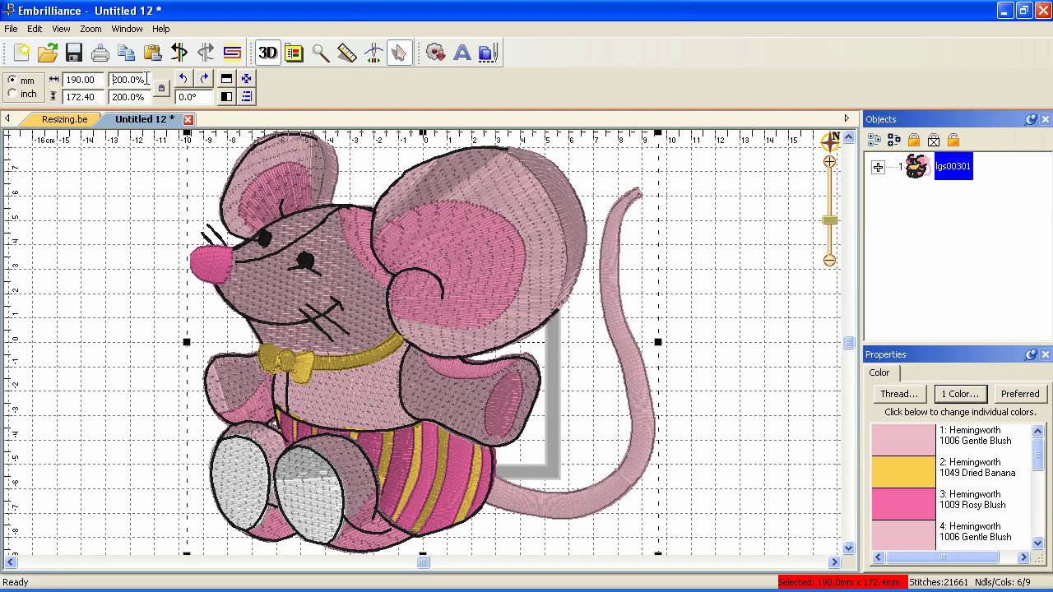
- Set the mouse width back to 100%, restoring 95.0 x 86.2 mm
left_click_drag(146, 79, 116, 77)
type("100")
key("Return")
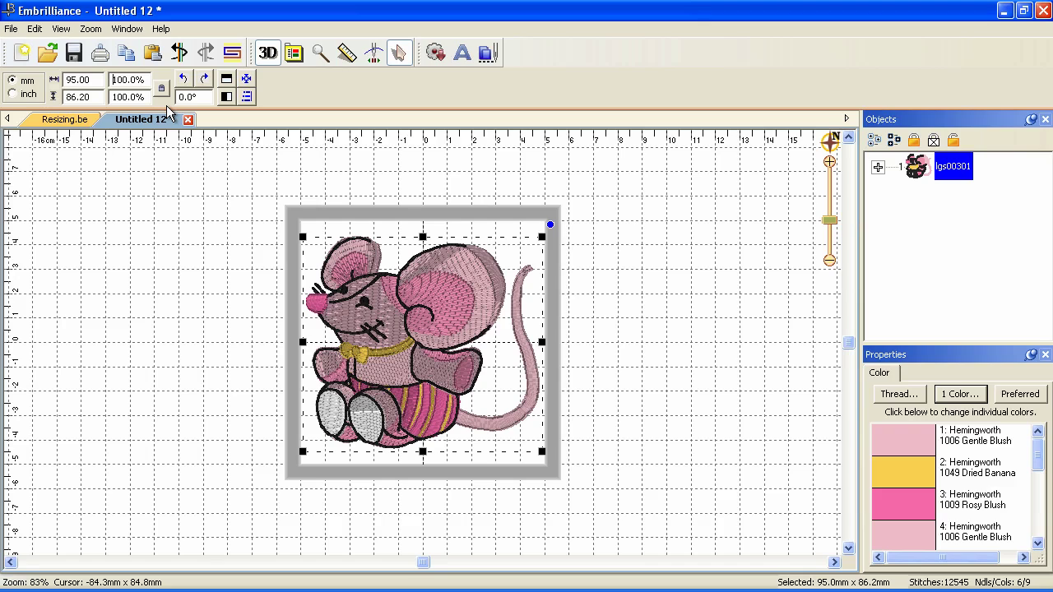
- Save the design as a PES file named 'Mouse-resized' in the 108 Testing folder
left_click(79, 55)
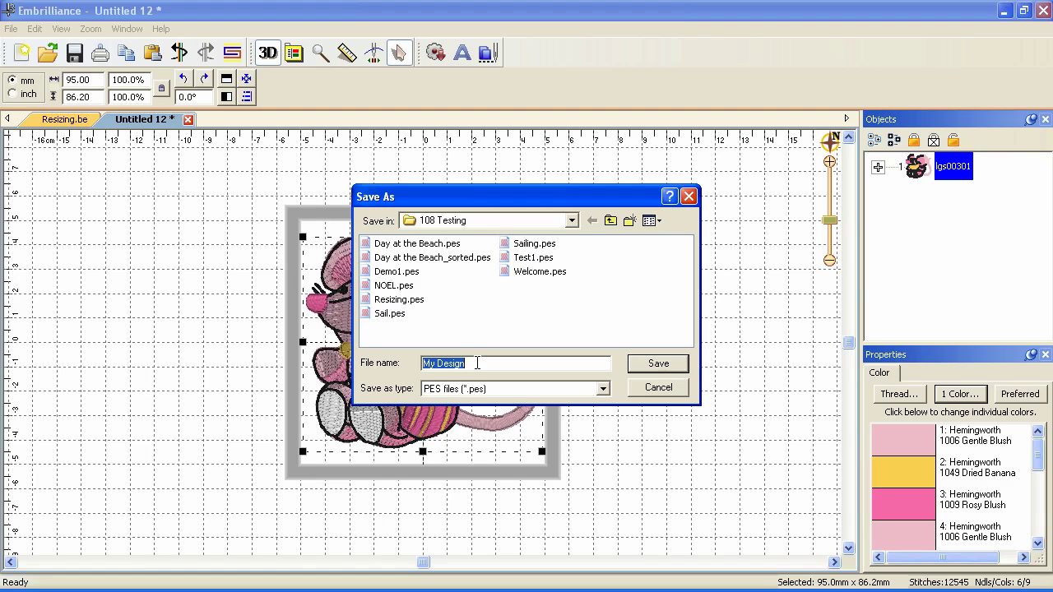
type("Mouse-resized")
- Confirm the save so the document is named Mouse-resized
left_click(663, 367)
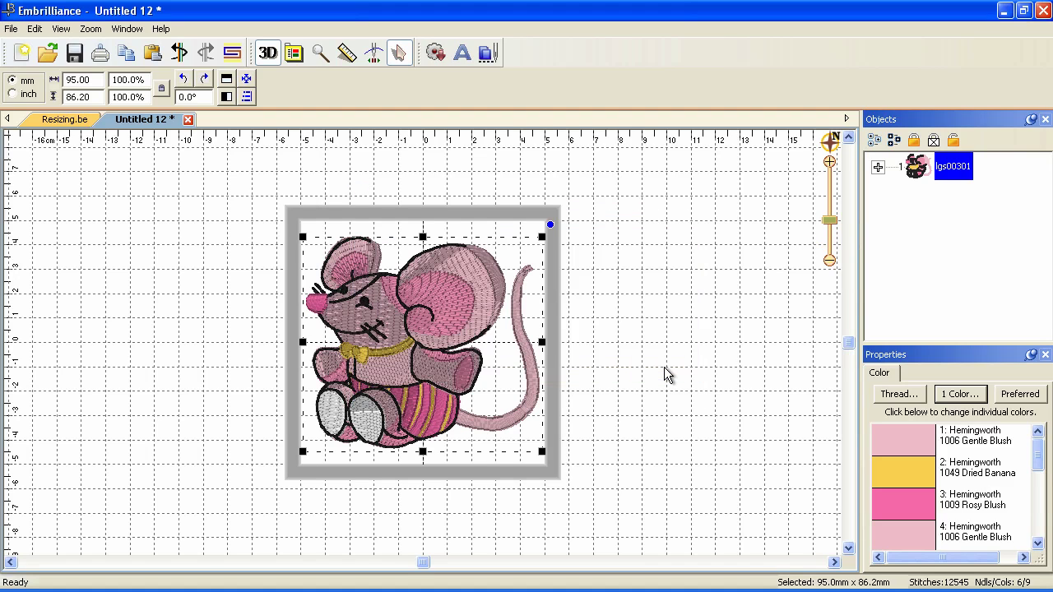